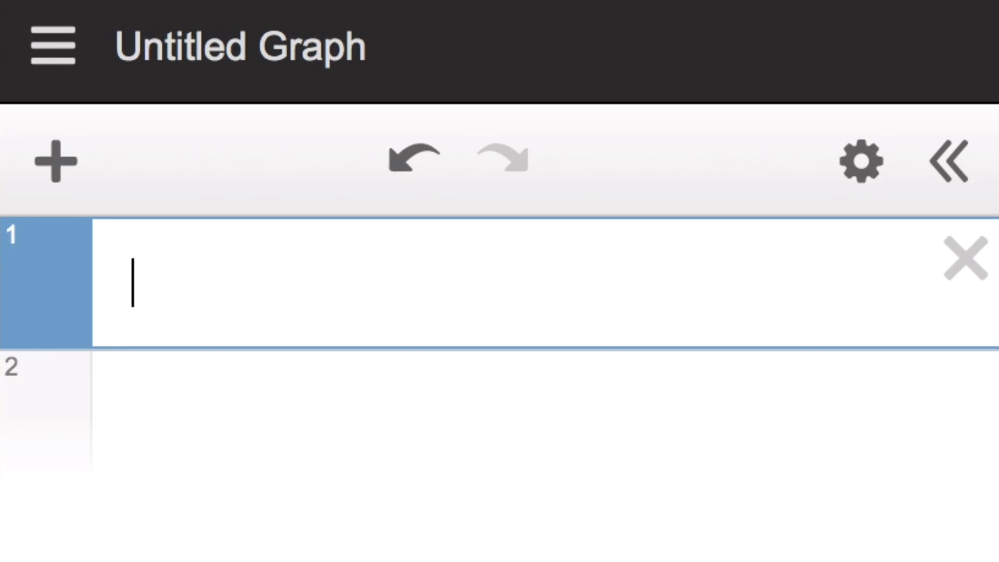
Type (x-a)^2(x^2+y^2)-b^2x^2=0 into expression 1, stepping out of each exponent.
text((x)
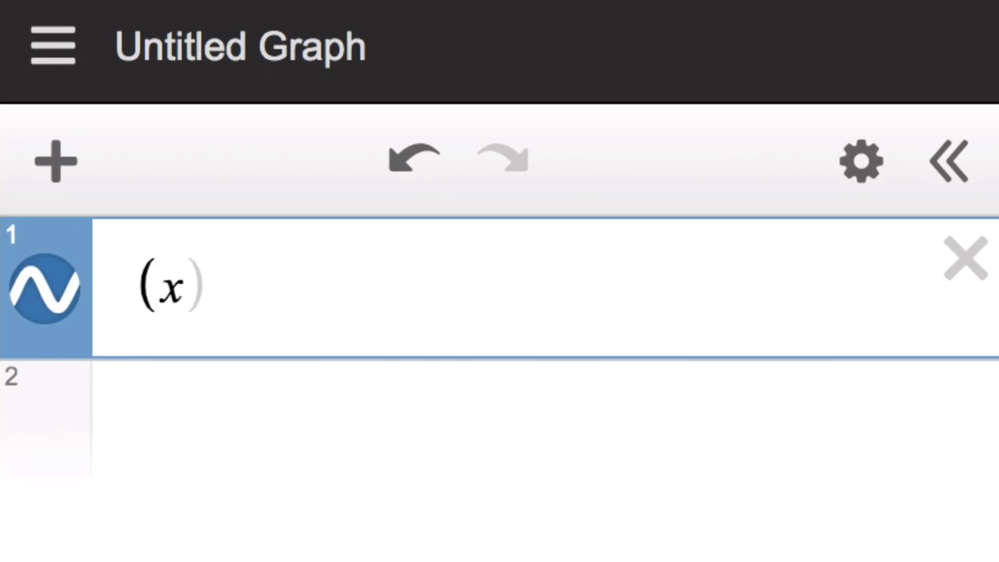
text(-a)
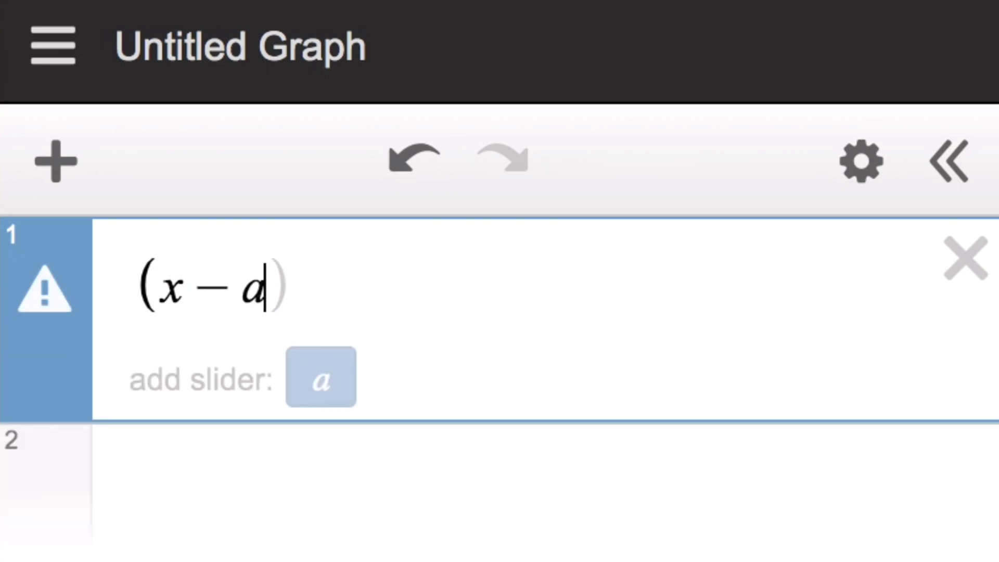
text()^2)
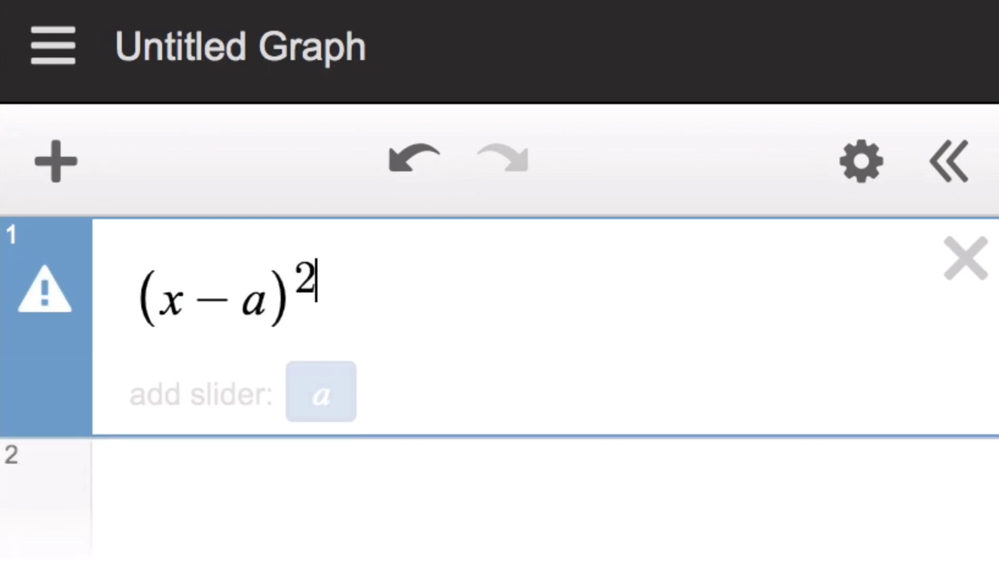
key(Right)
text(()
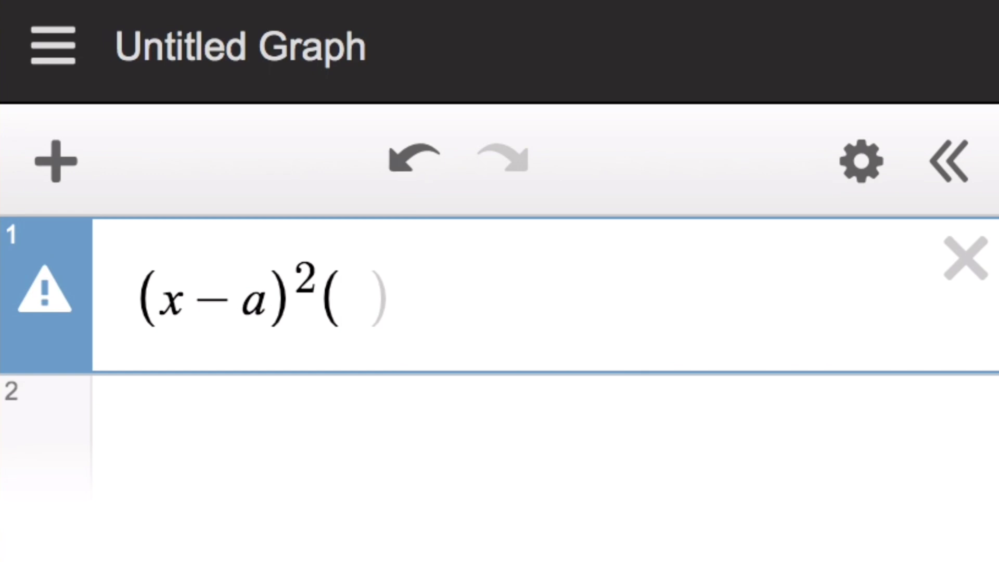
text(x^2)
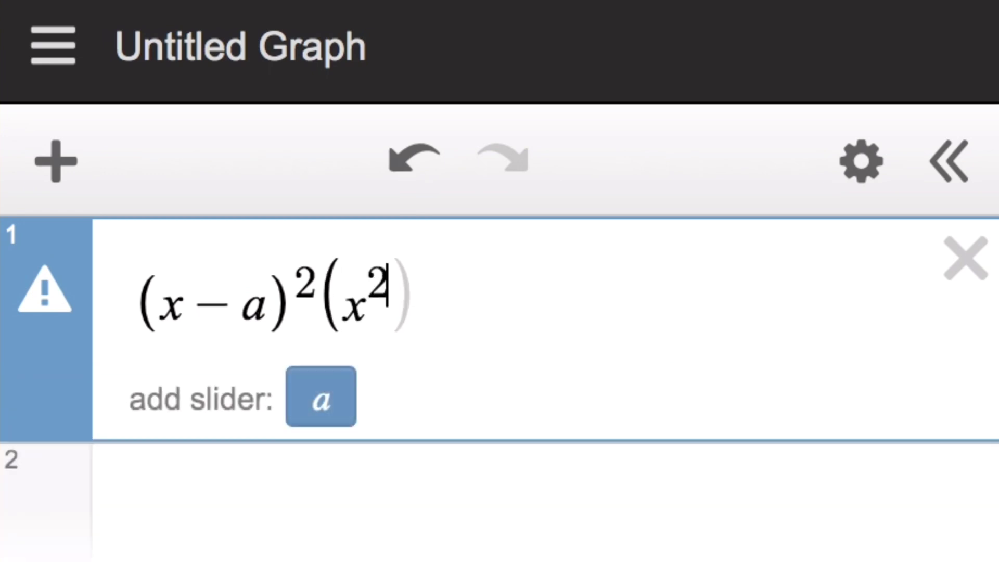
key(Right)
text(+y^2)
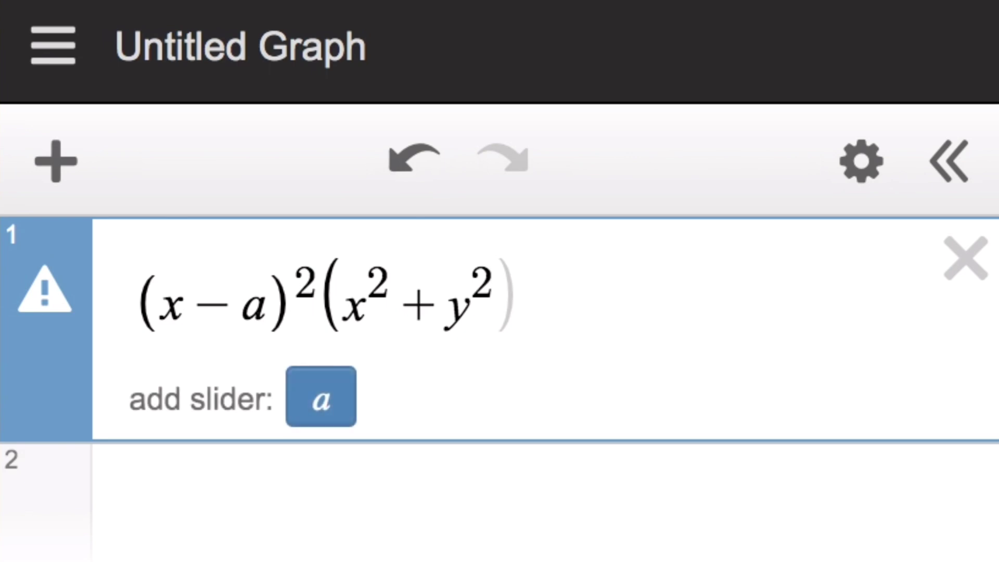
key(Right)
key(Right)
text(-)
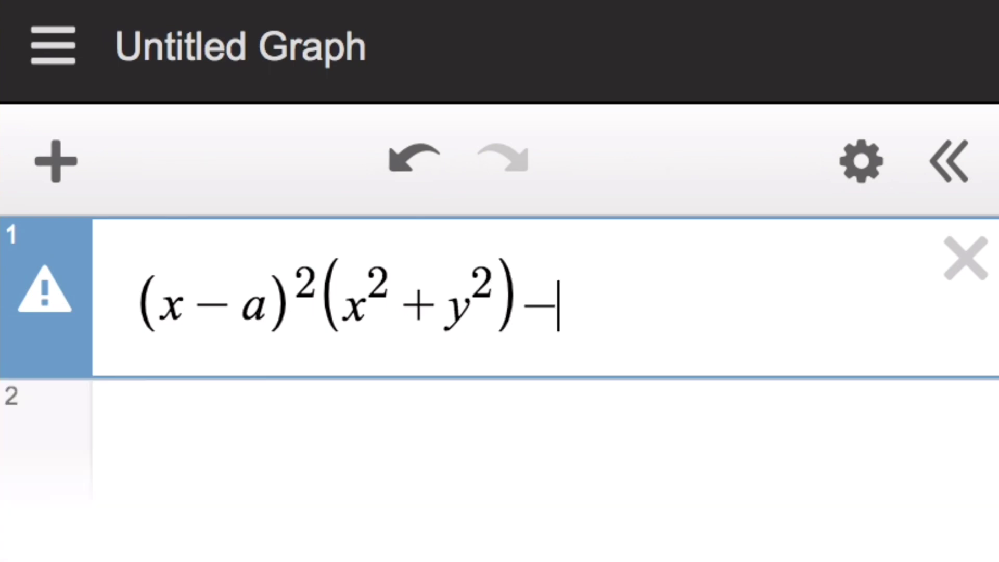
text(b^2)
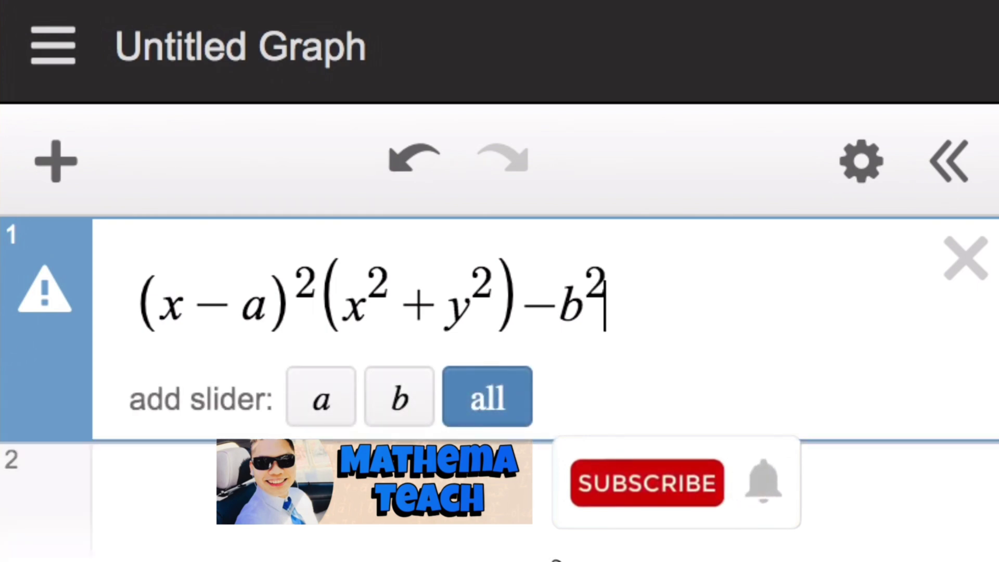
key(Right)
text(x^2)
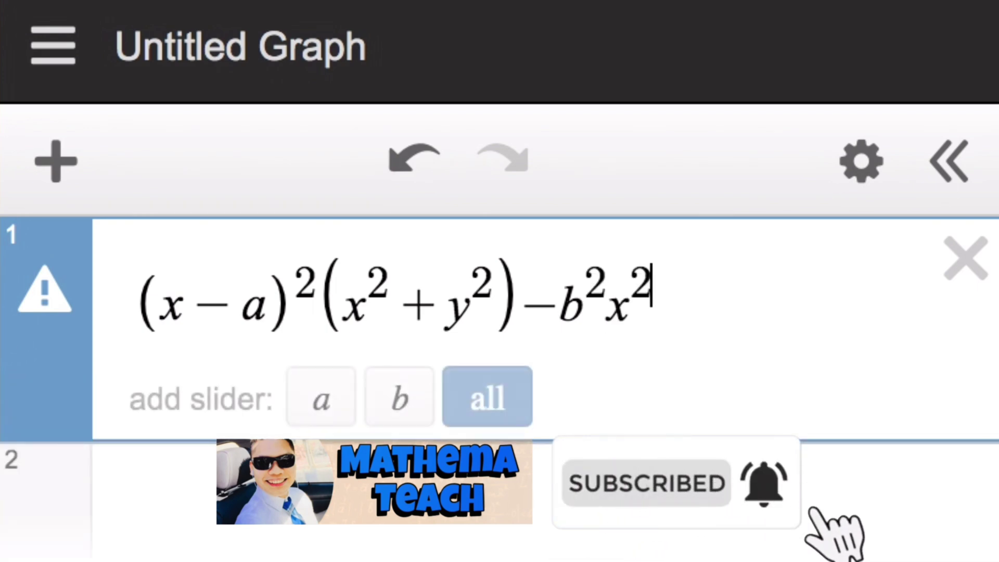
key(Right)
text(=0)
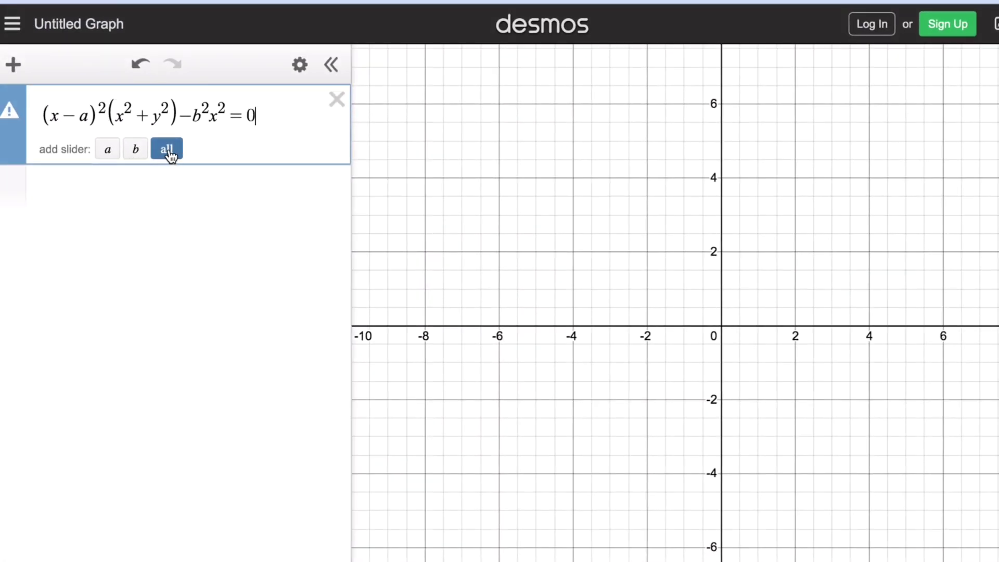
Add sliders a = 1 and b = 1, then drag a down to 0.1 and back up to 0.7.
click(168, 150)
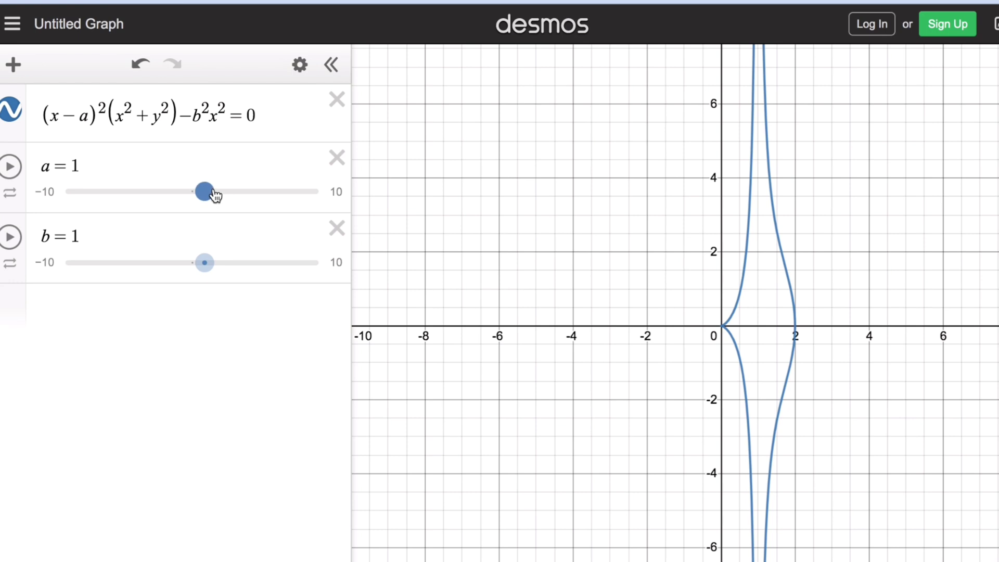
drag(213, 195, 200, 196)
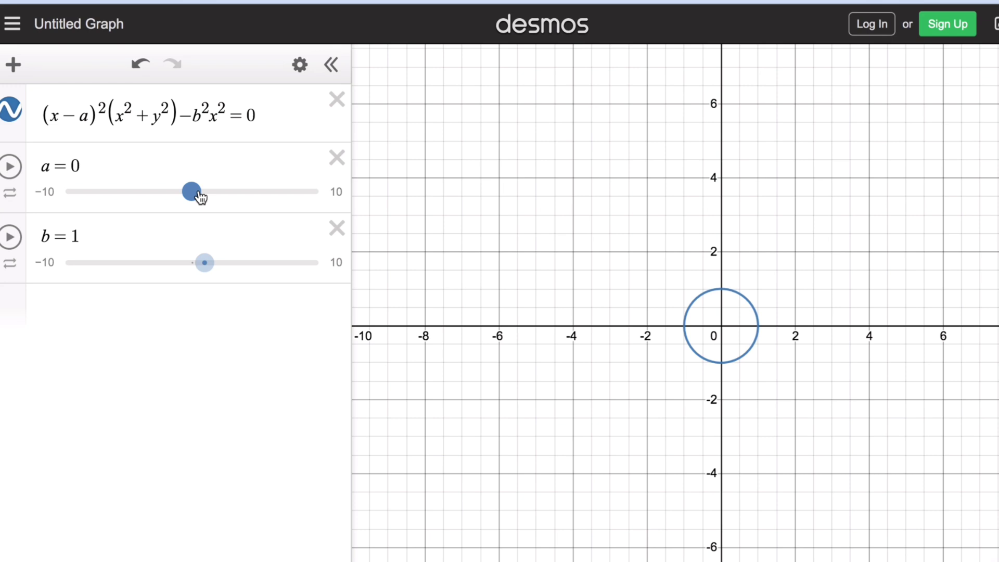
drag(201, 197, 201, 196)
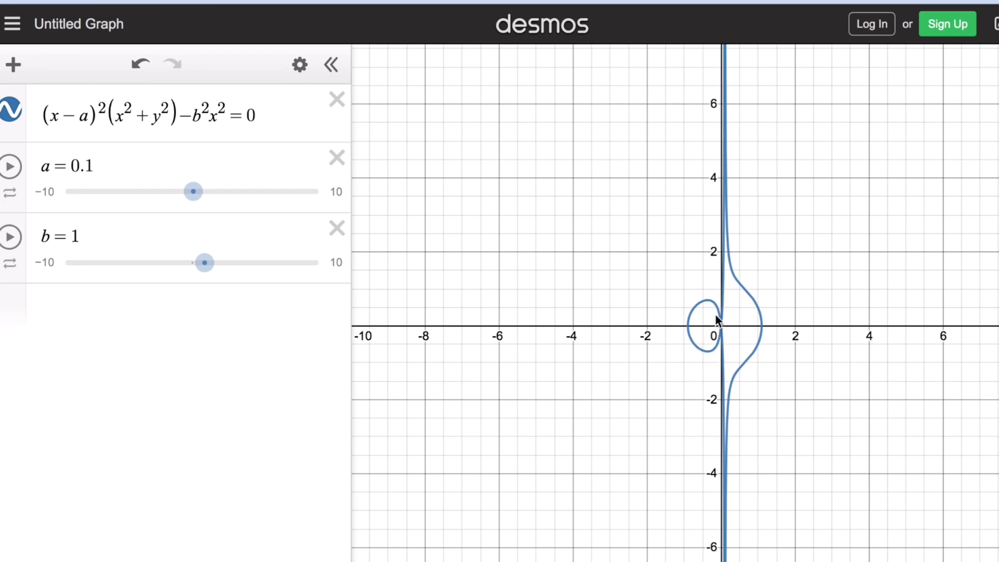
drag(196, 193, 201, 195)
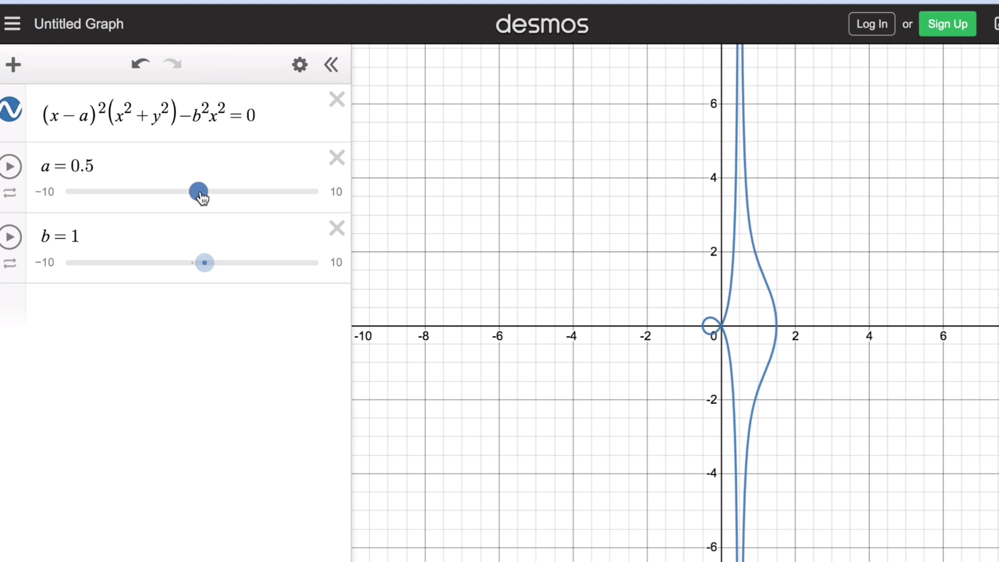
drag(200, 196, 207, 195)
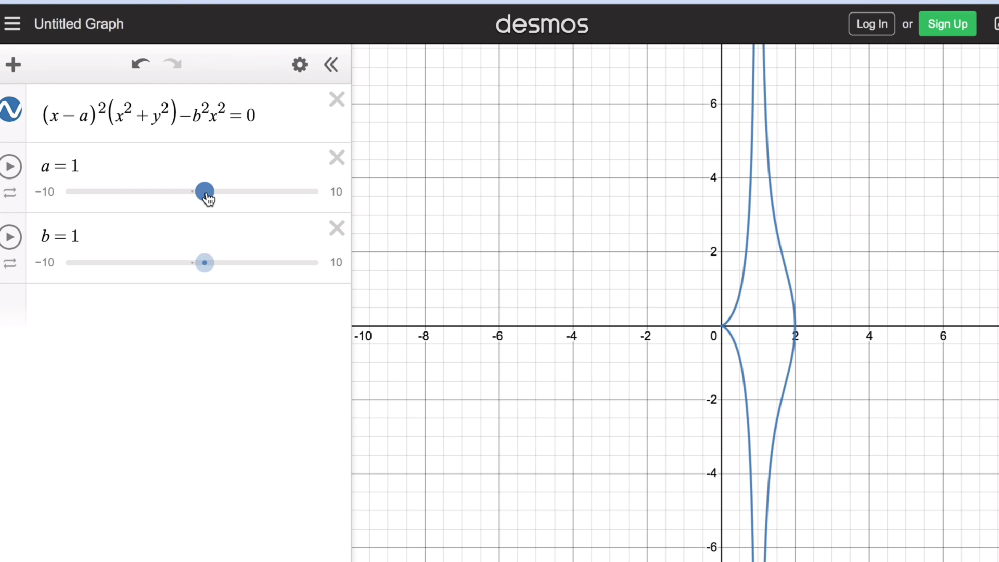
Drag a above 1, then down through negatives to −2, then raise b above 1.
mouse_move(207, 198)
mouse_down()
mouse_move(239, 193)
mouse_move(195, 196)
mouse_up()
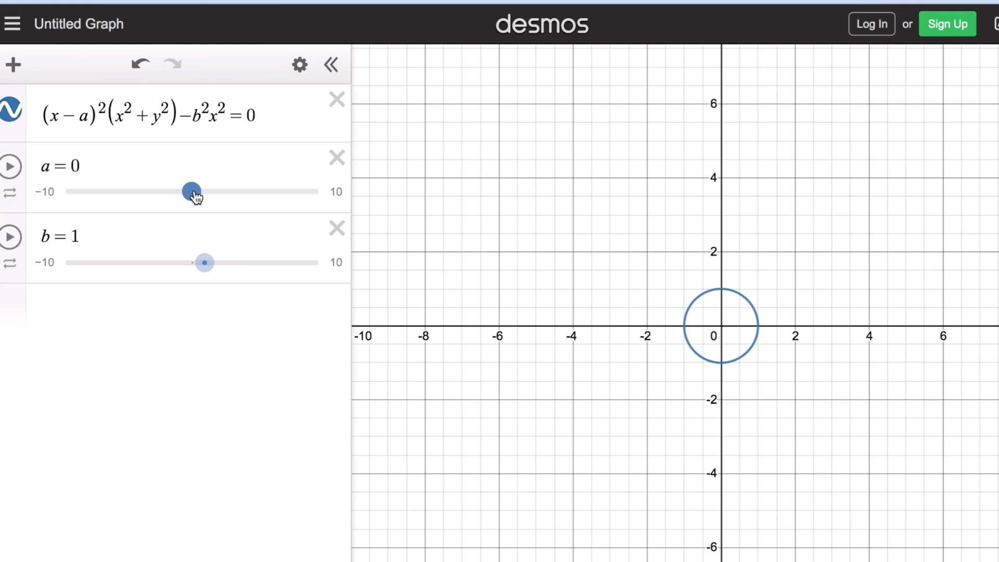
drag(195, 197, 193, 197)
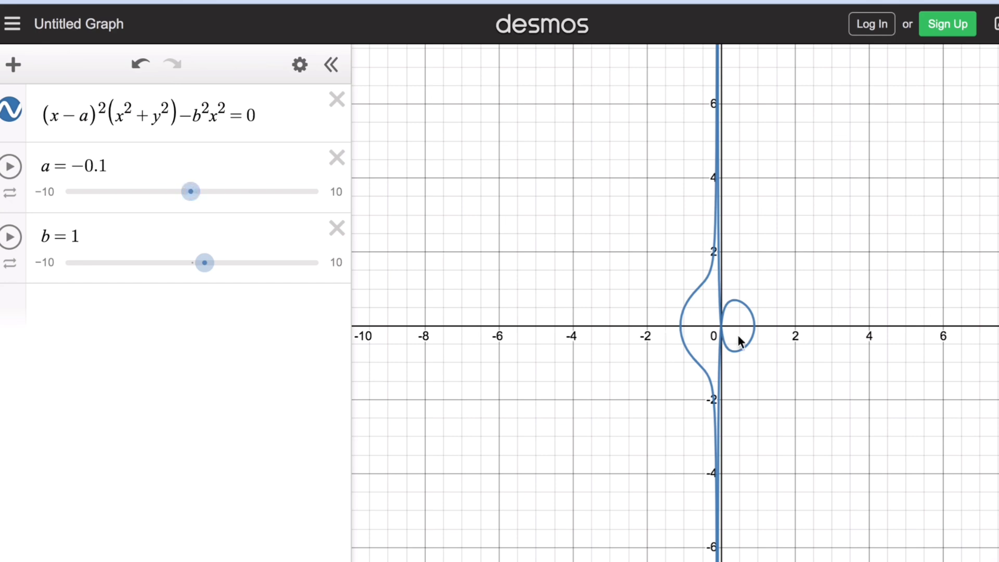
drag(195, 199, 182, 197)
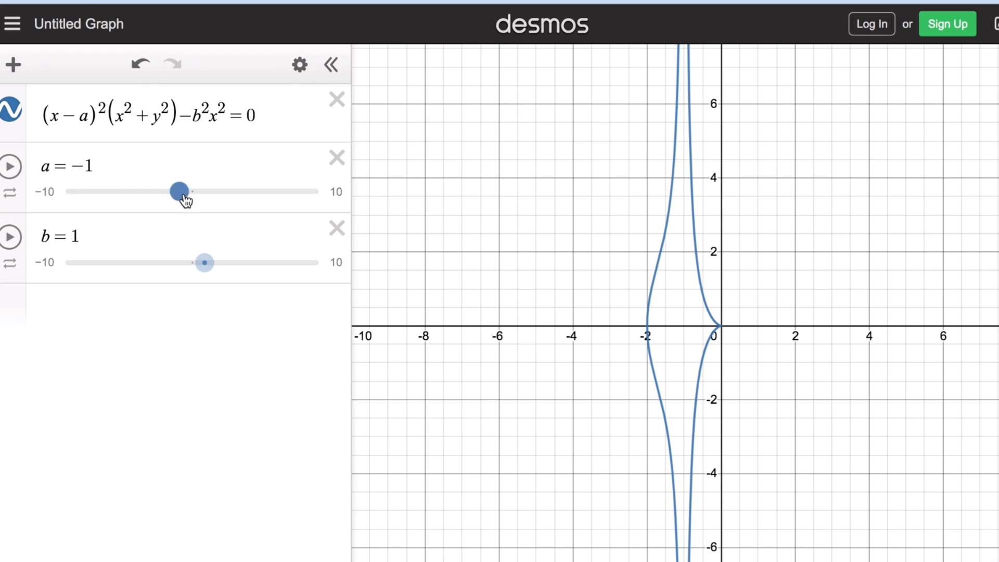
drag(185, 197, 140, 198)
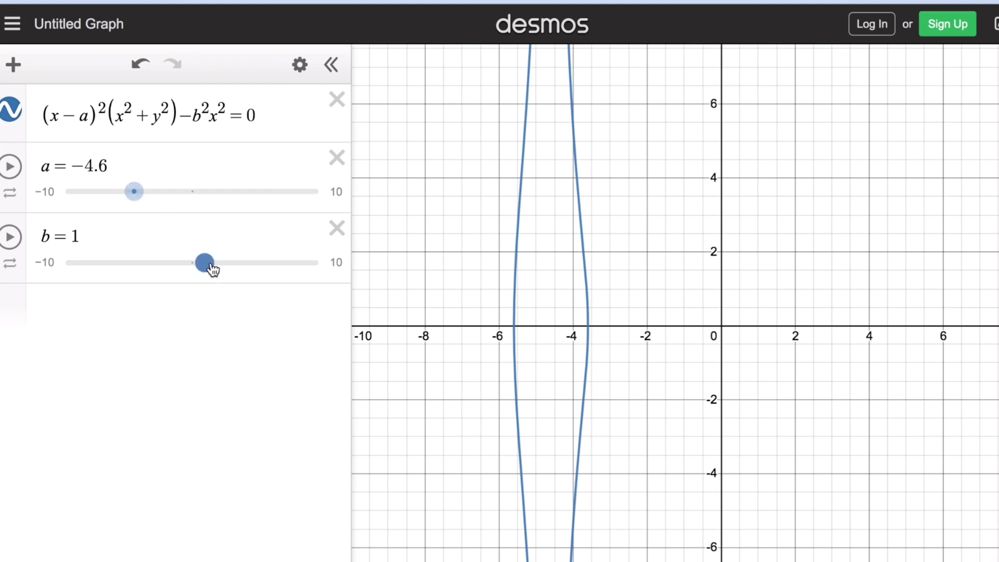
mouse_move(212, 268)
mouse_down()
mouse_move(233, 266)
mouse_move(207, 266)
mouse_up()
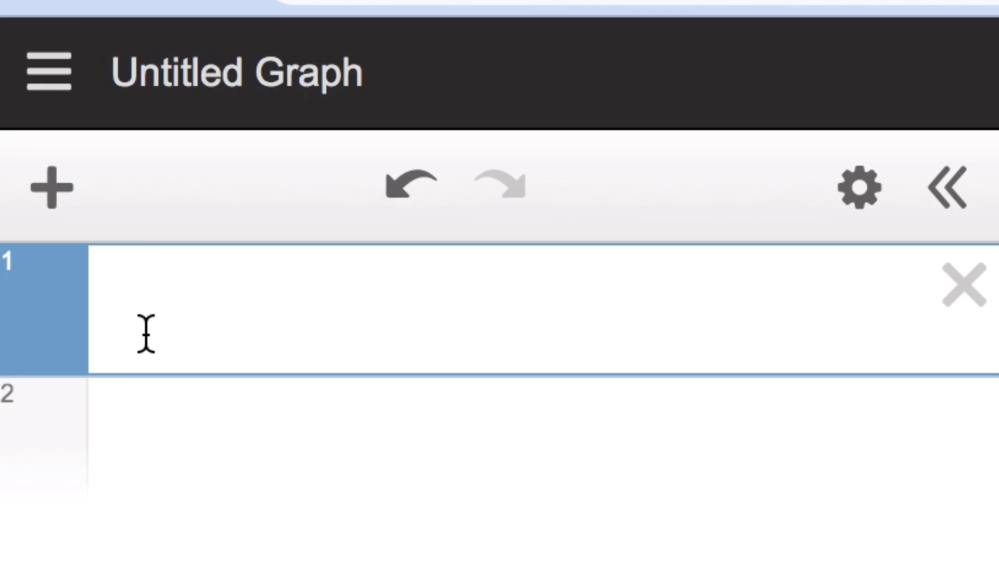
Type r=b+asectheta into expression 1 for r = b + a sec θ.
text(r=b)
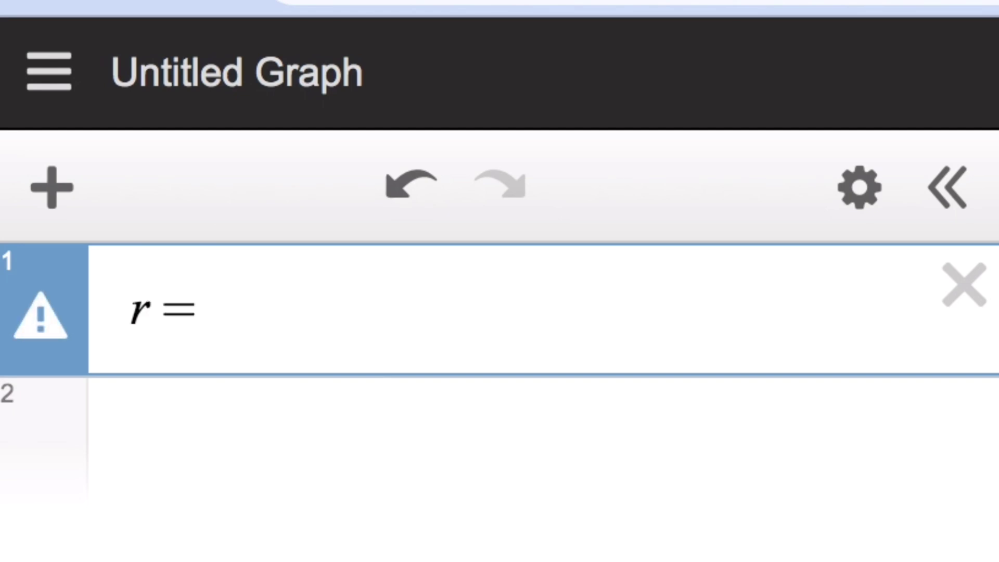
text(+a)
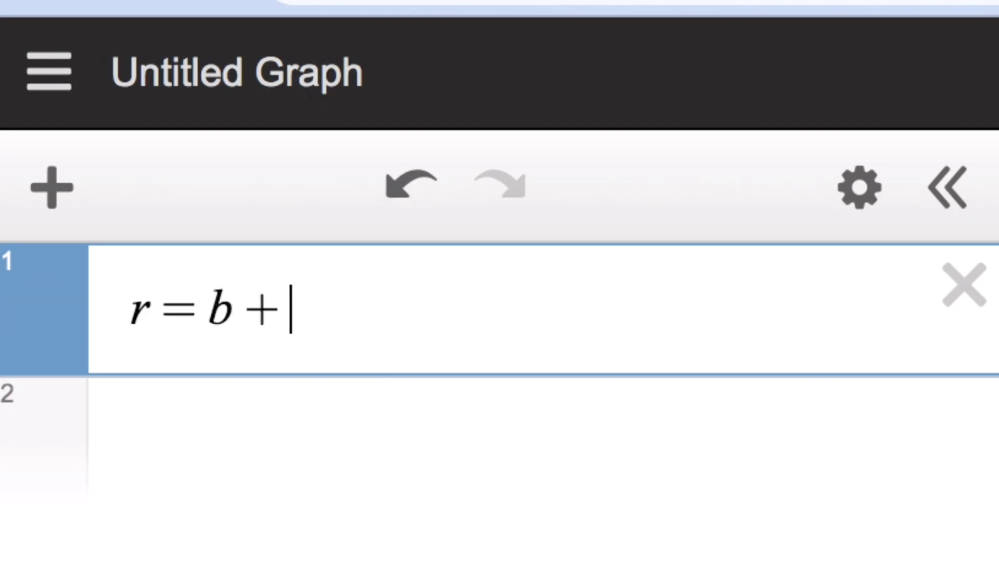
text(sec)
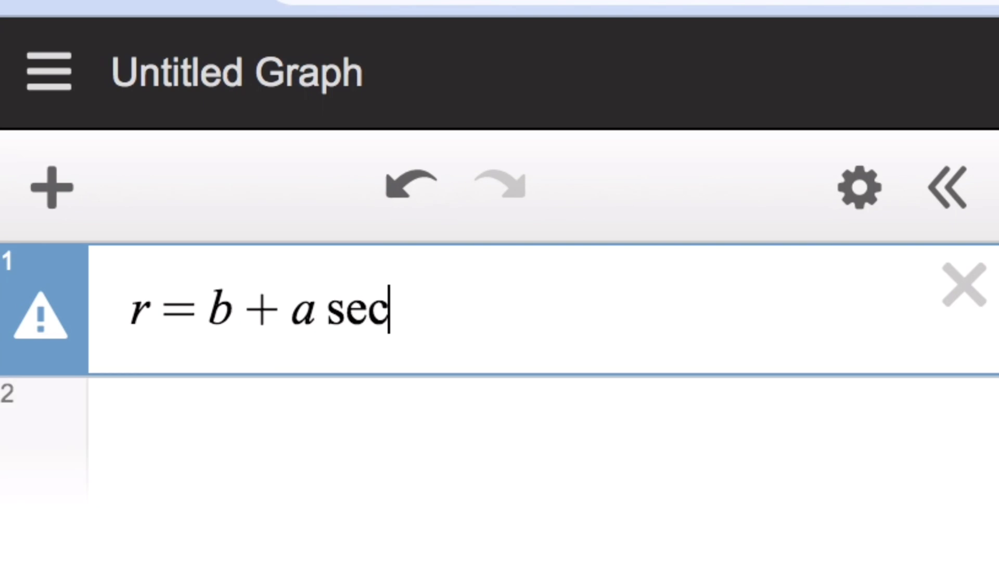
text(theta)
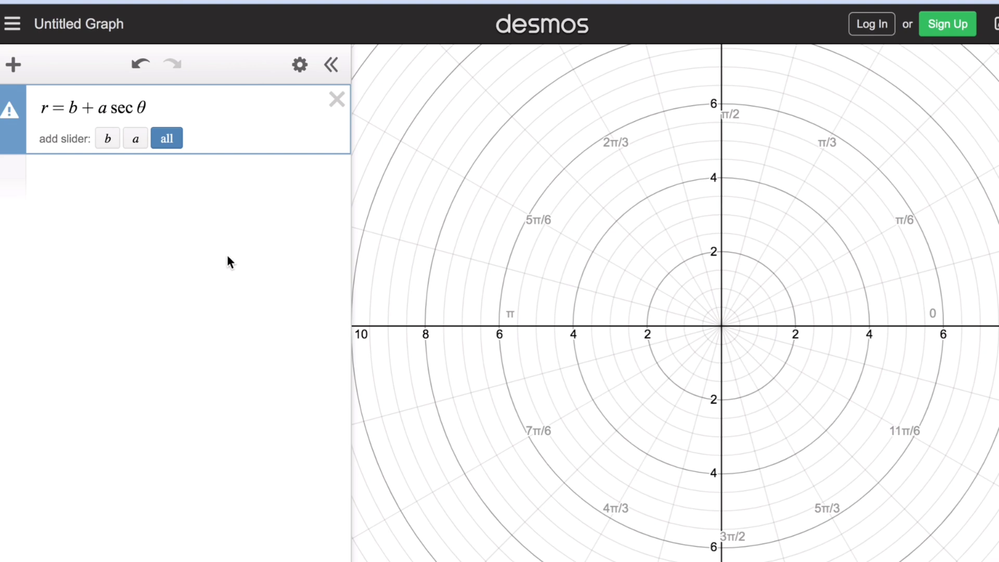
Add sliders b = 1 and a = 1, then drag a down toward 0 and up to 0.4.
click(166, 139)
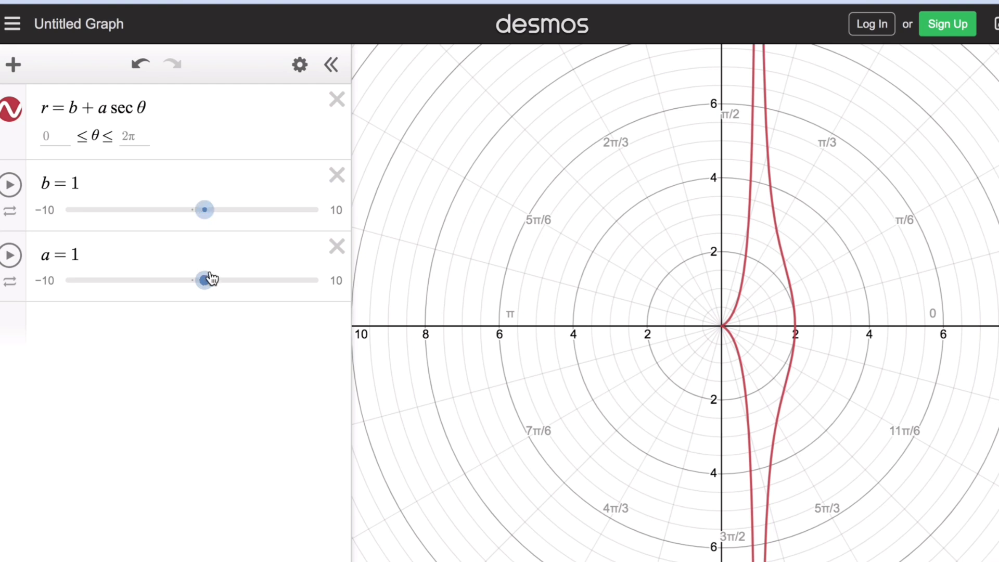
drag(207, 284, 192, 282)
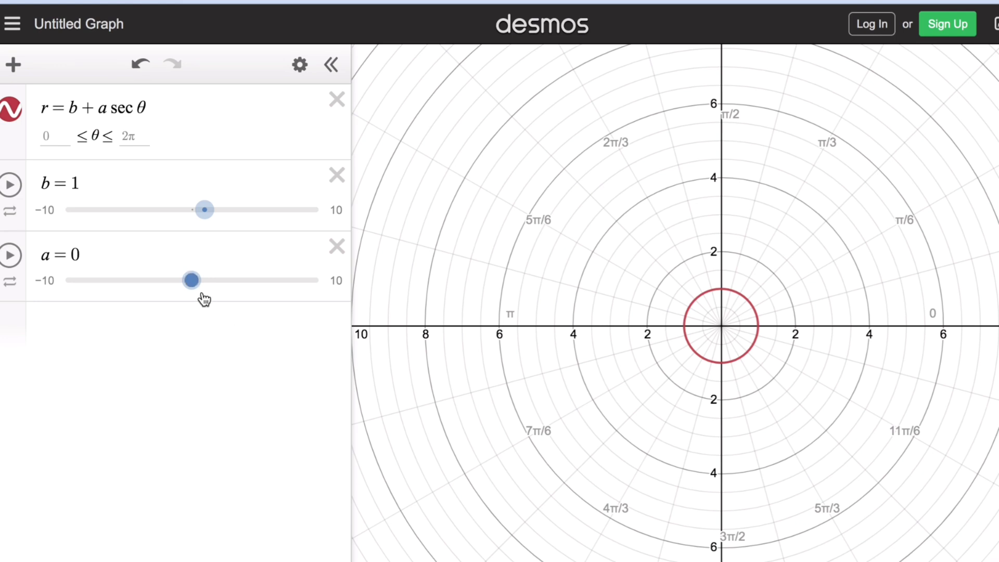
drag(194, 285, 199, 285)
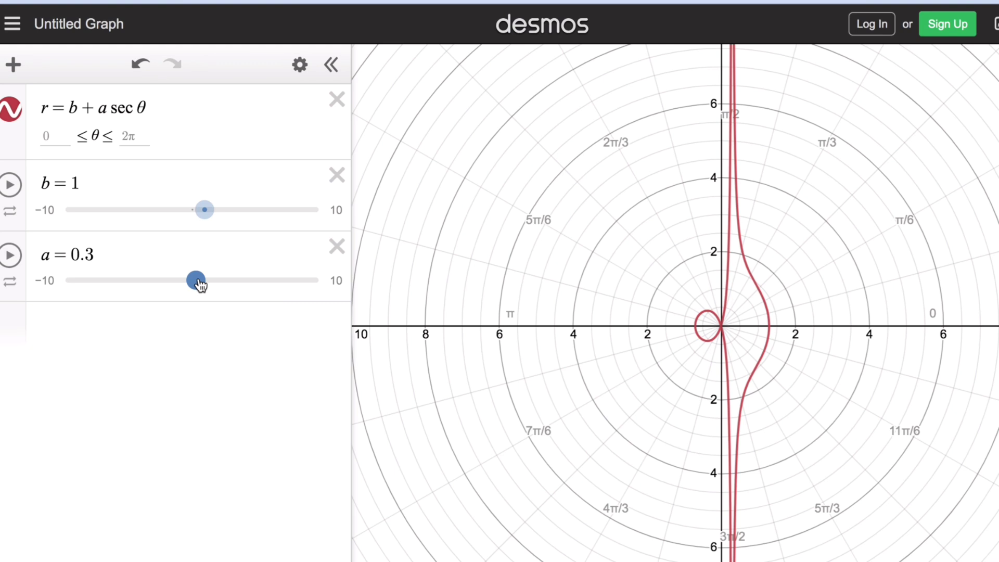
drag(199, 284, 210, 284)
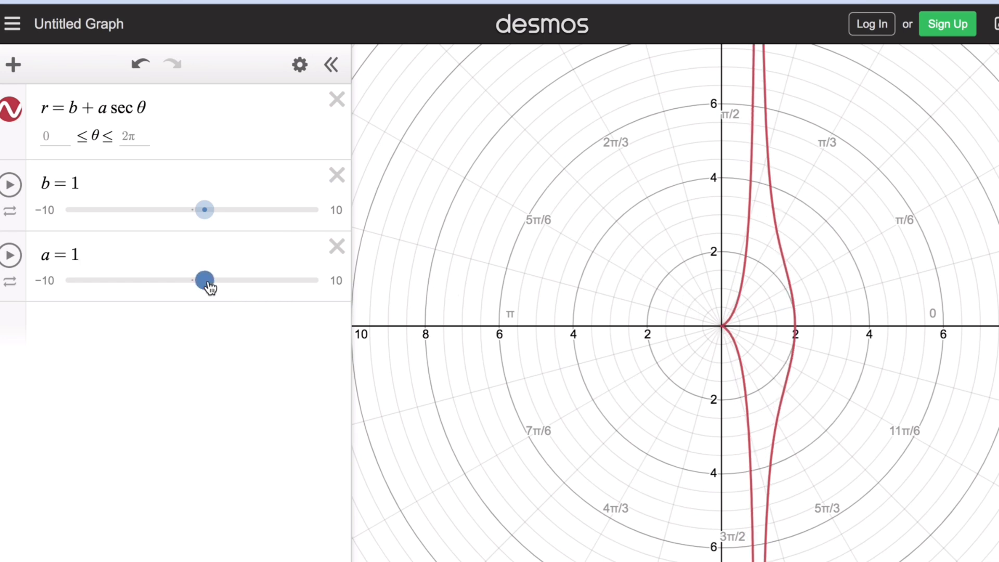
Push a up to 4.1, then down to −5.2, and raise b to 1.6.
drag(204, 285, 179, 286)
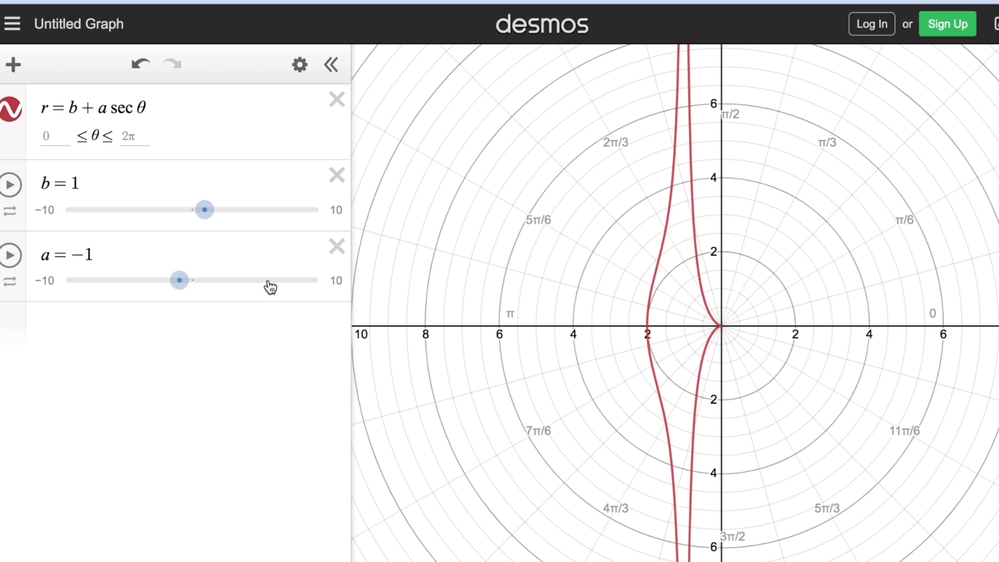
drag(182, 284, 130, 289)
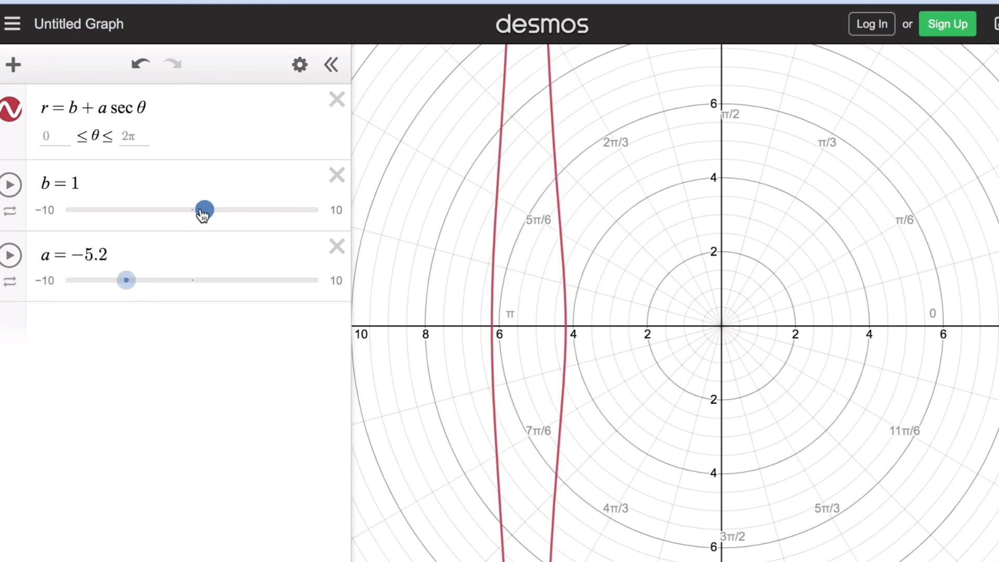
mouse_move(203, 214)
mouse_down()
mouse_move(231, 210)
mouse_move(211, 211)
mouse_up()
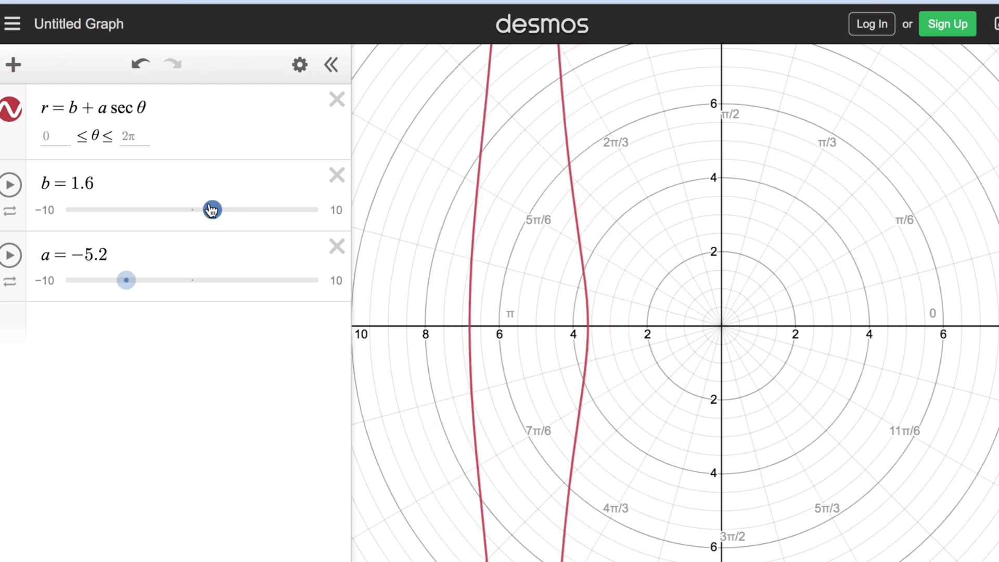